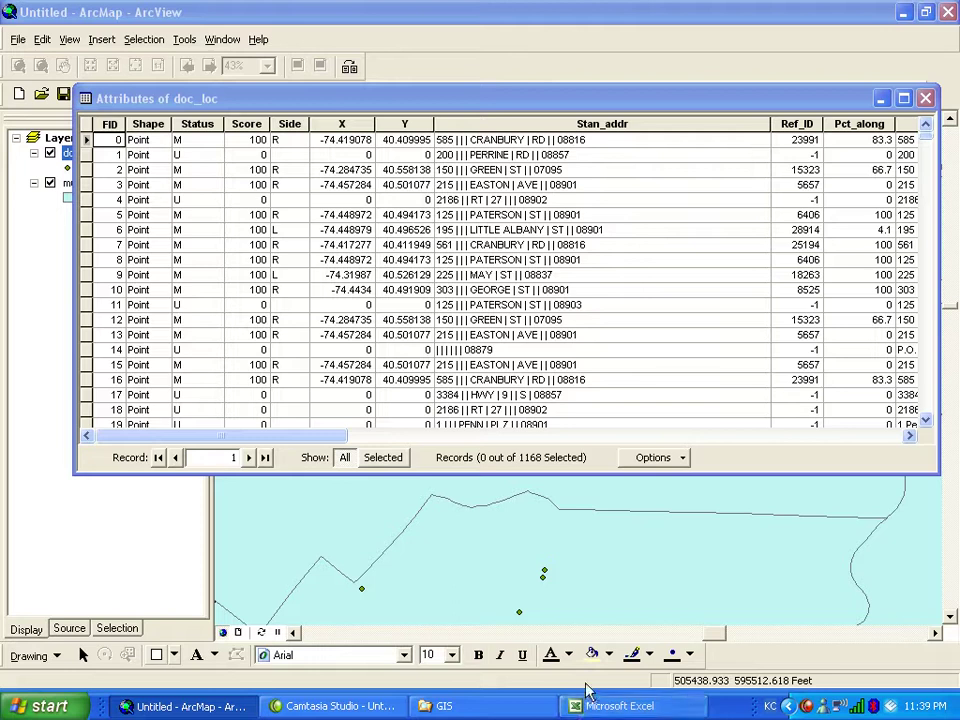
# - Close the doc_loc attribute table and start Add XY Data from the Tools menu
pyautogui.click(925, 98)
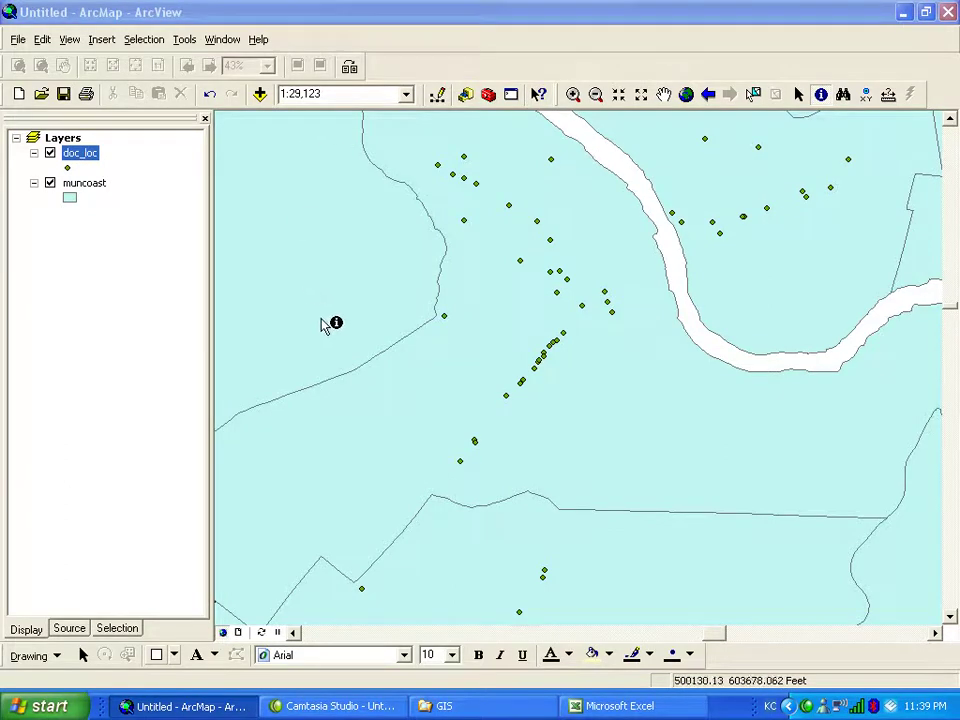
pyautogui.click(185, 40)
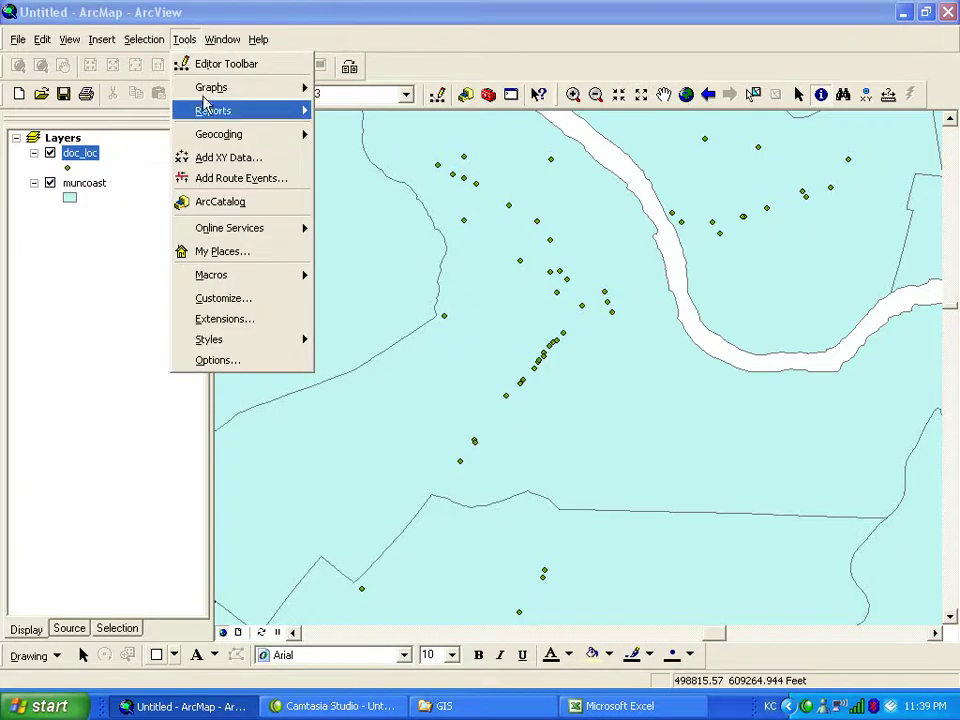
pyautogui.click(231, 160)
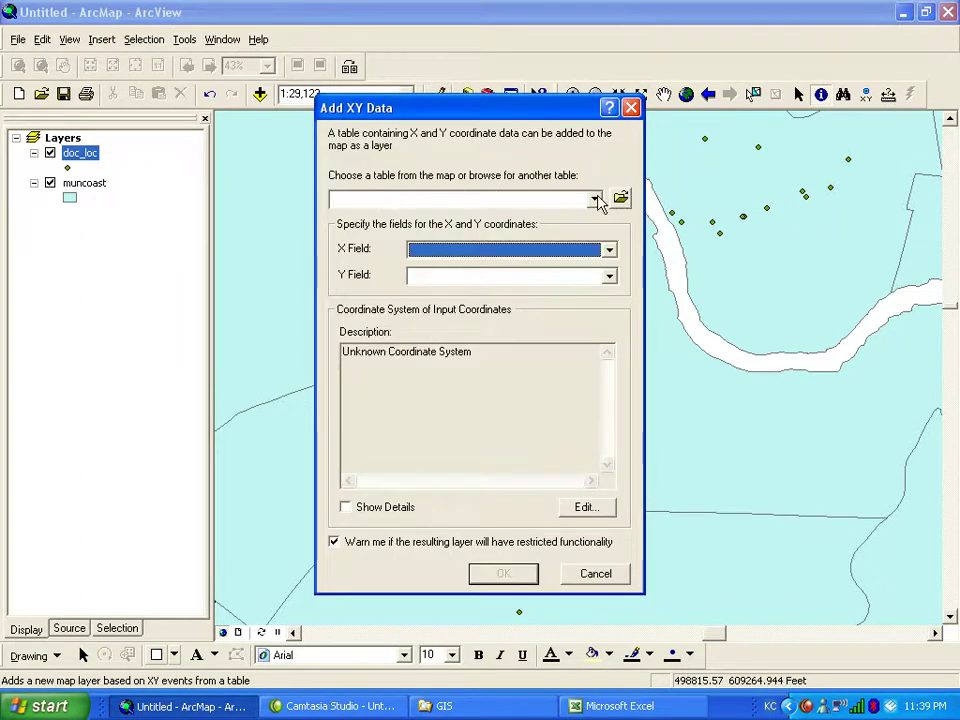
# - Load xynumdoc.dbf from the GIS folder as the source table, with X and Y as coordinate fields
pyautogui.click(621, 200)
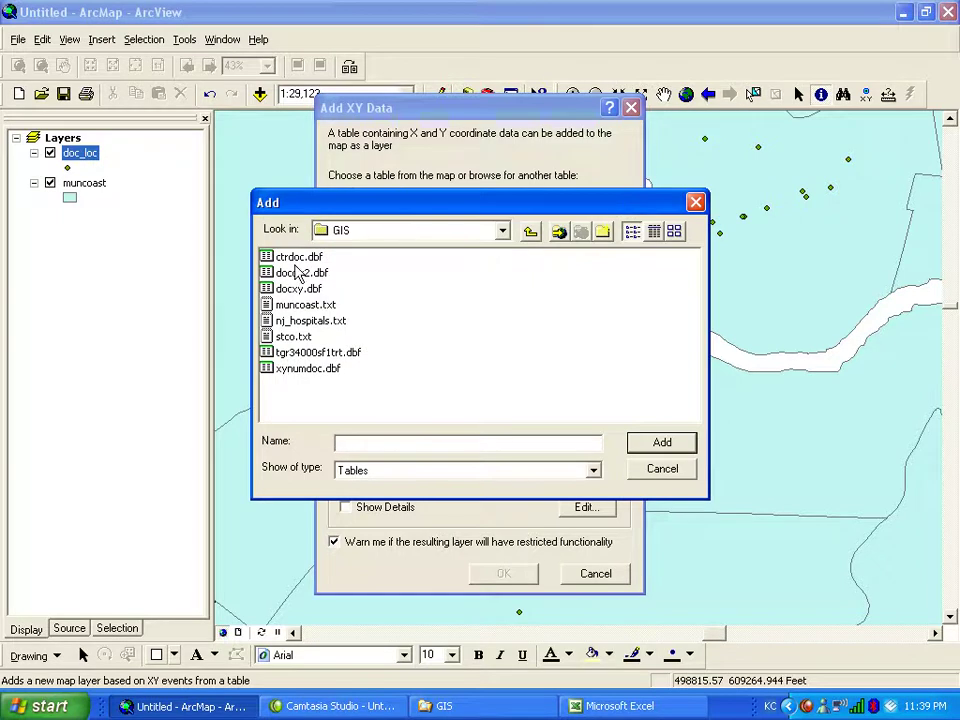
pyautogui.click(296, 370)
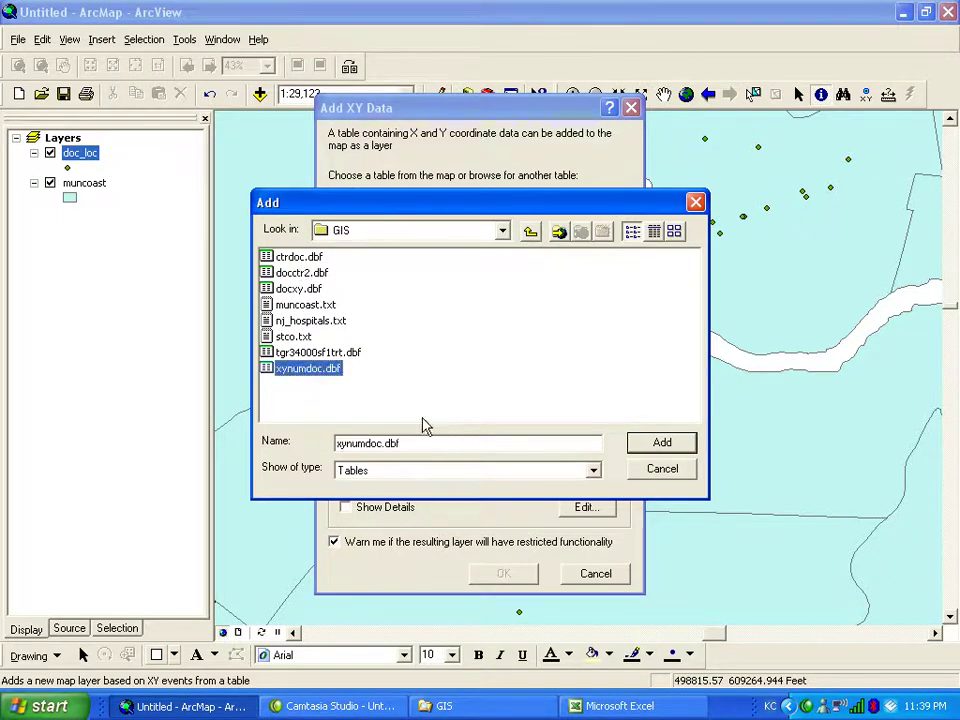
pyautogui.click(662, 444)
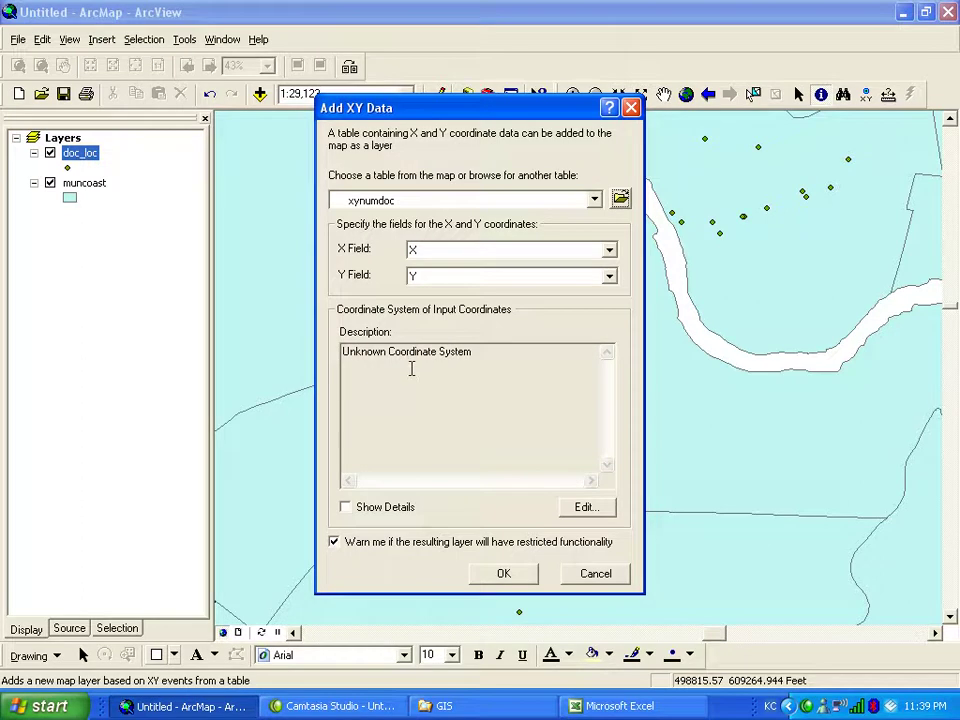
# - Assign North American Datum 1983 (GCS_North_American_1983) as the XY data's input coordinate system
pyautogui.click(592, 508)
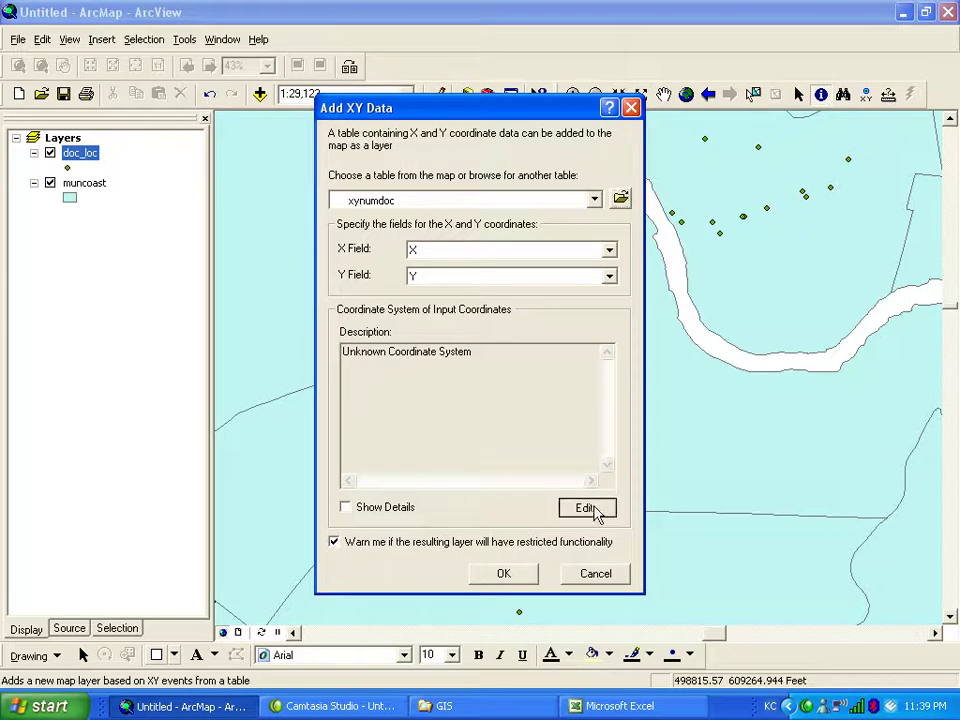
pyautogui.click(354, 380)
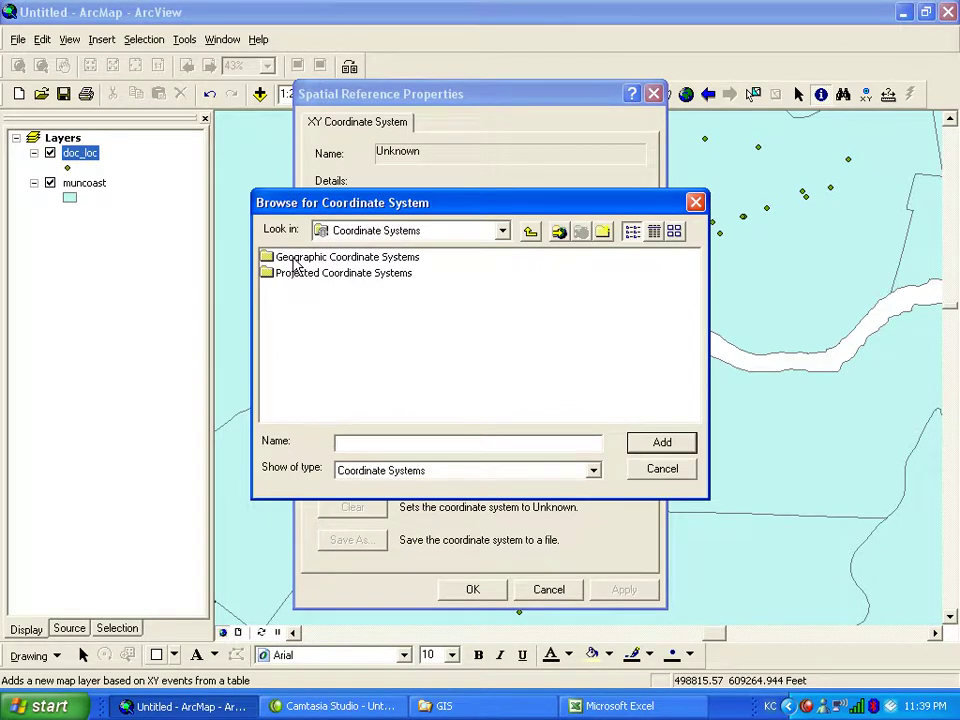
pyautogui.click(296, 258)
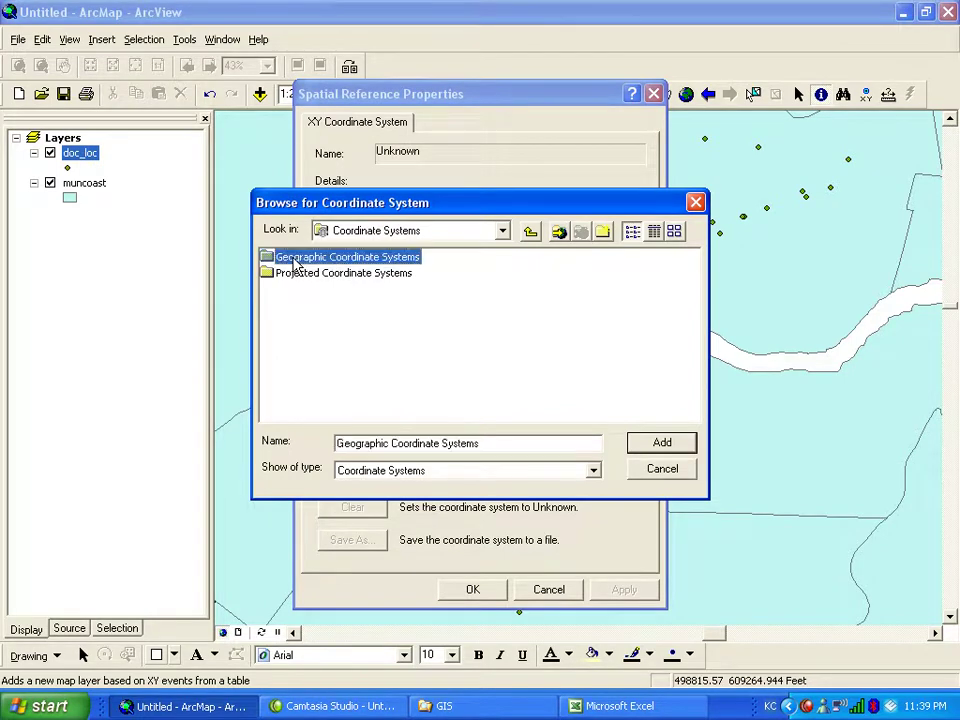
pyautogui.click(660, 442)
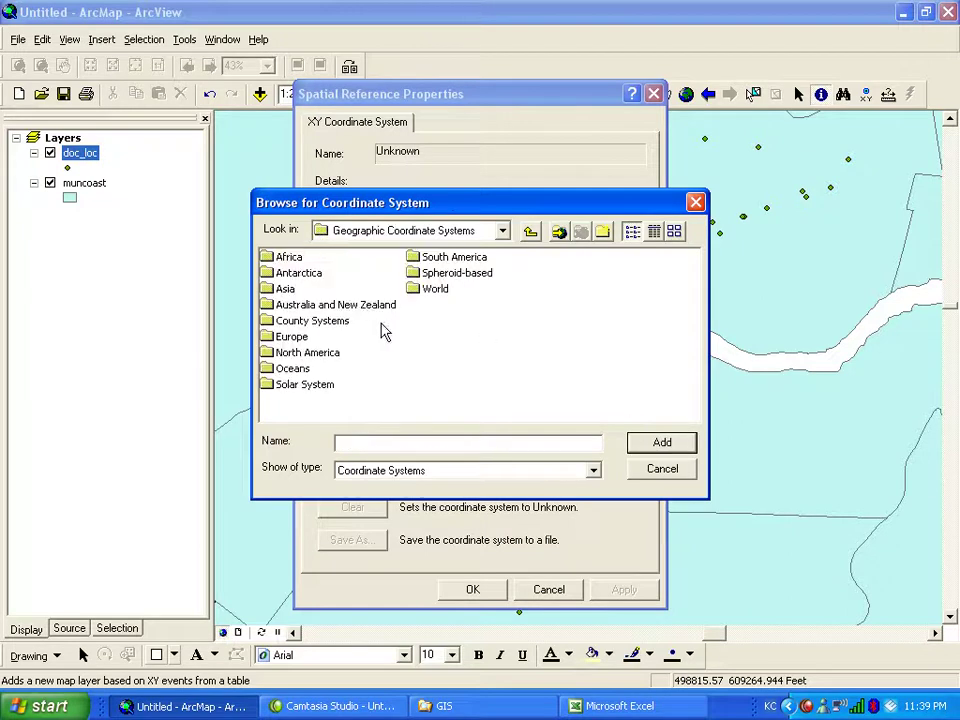
pyautogui.doubleClick(302, 353)
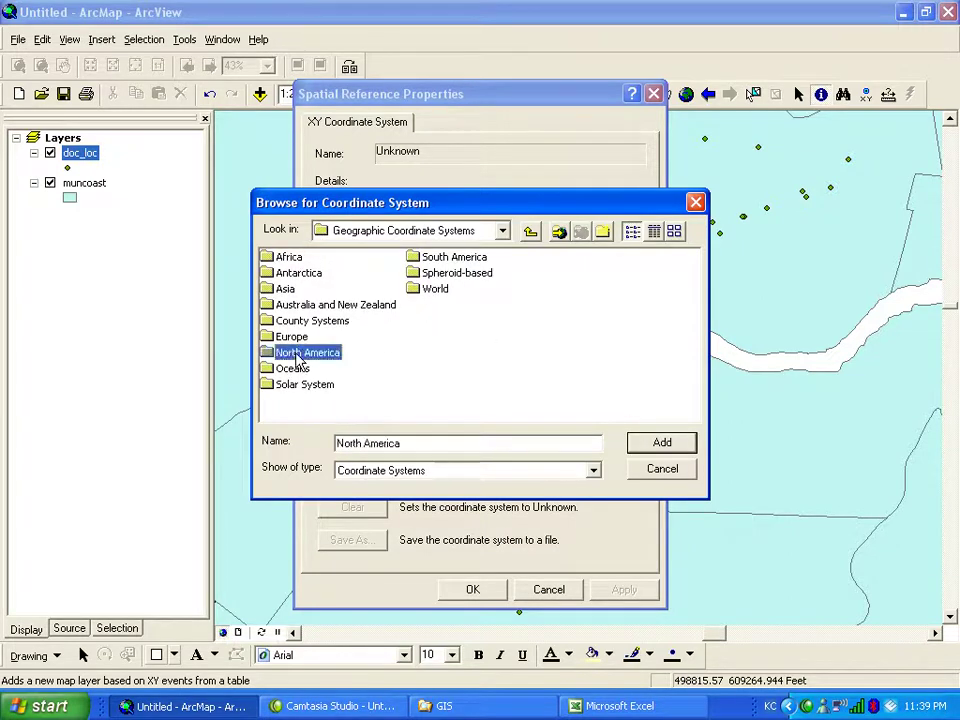
pyautogui.click(666, 413)
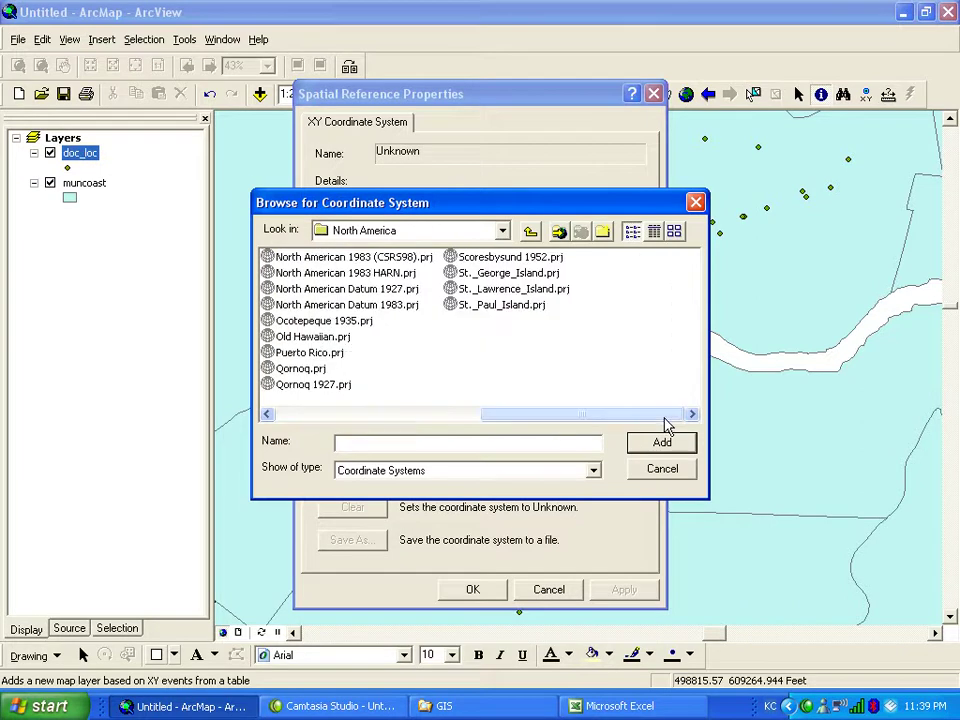
pyautogui.click(372, 305)
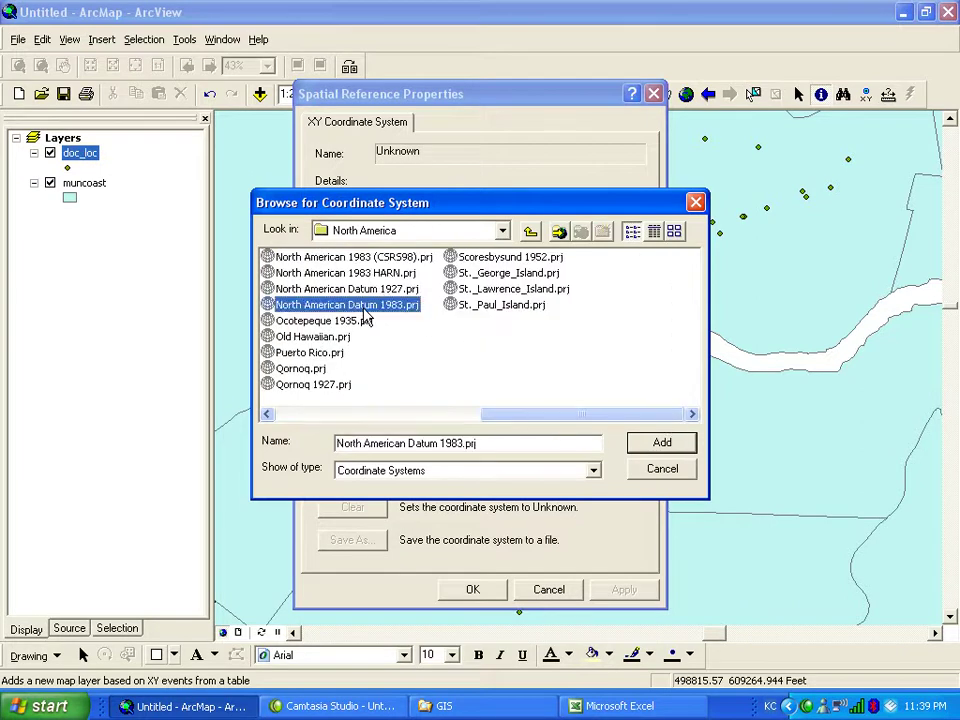
pyautogui.click(662, 442)
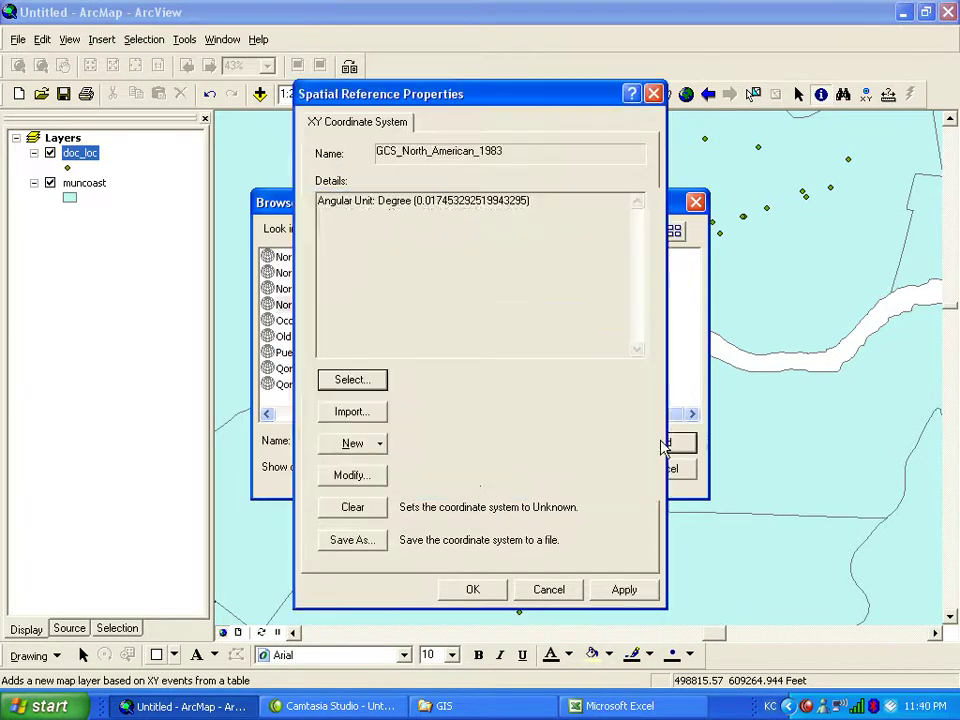
pyautogui.click(621, 592)
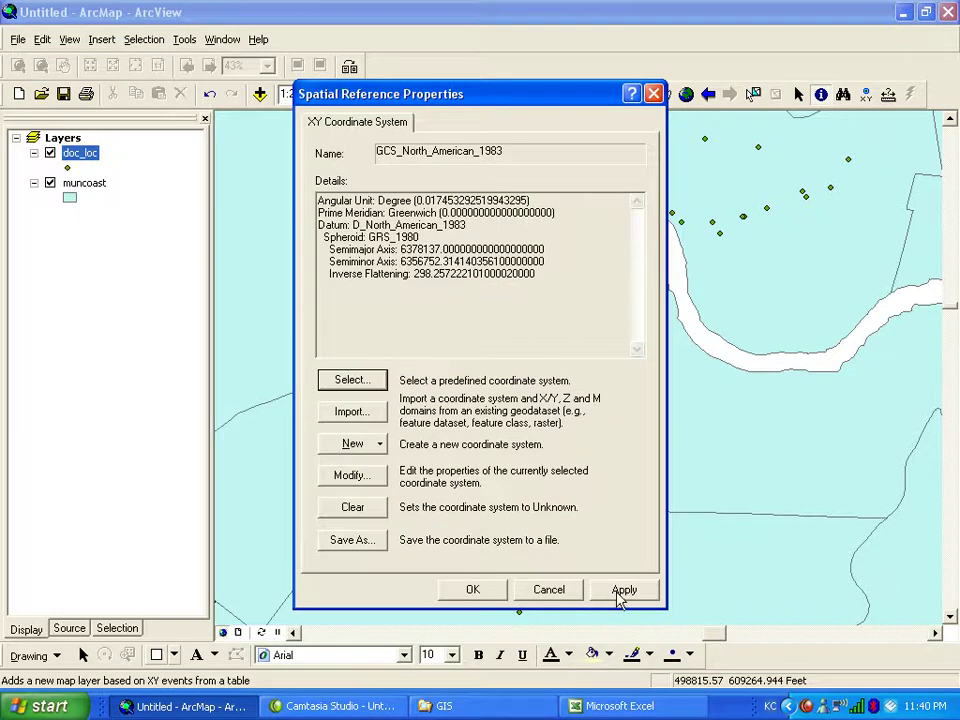
pyautogui.click(473, 591)
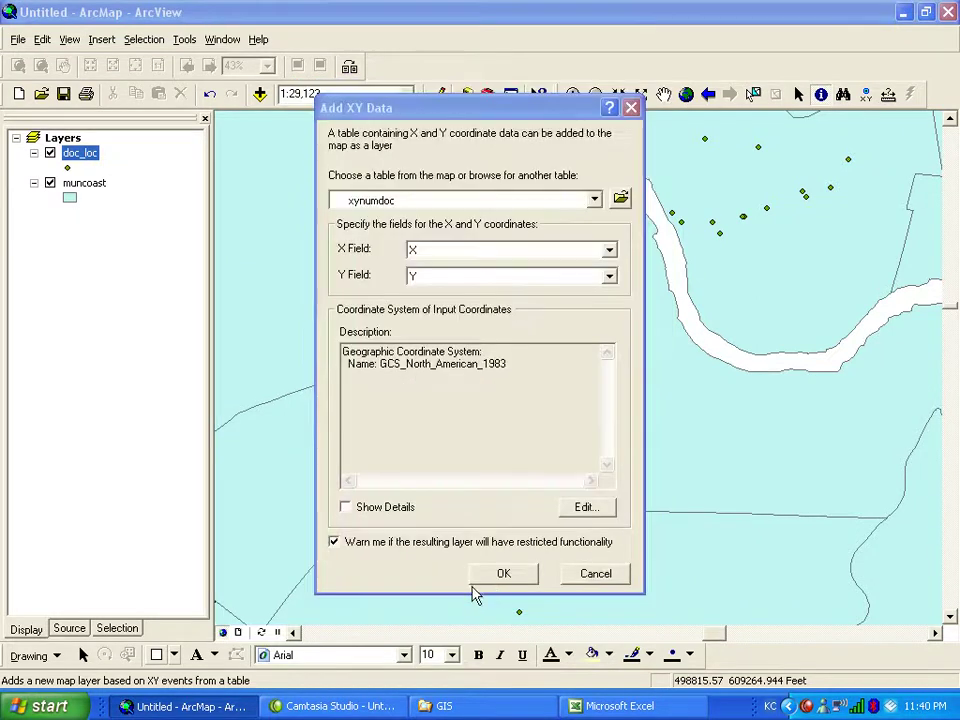
# - Add the xynumdoc Events points to the map and identify one point showing NUMDOC 1
pyautogui.click(507, 580)
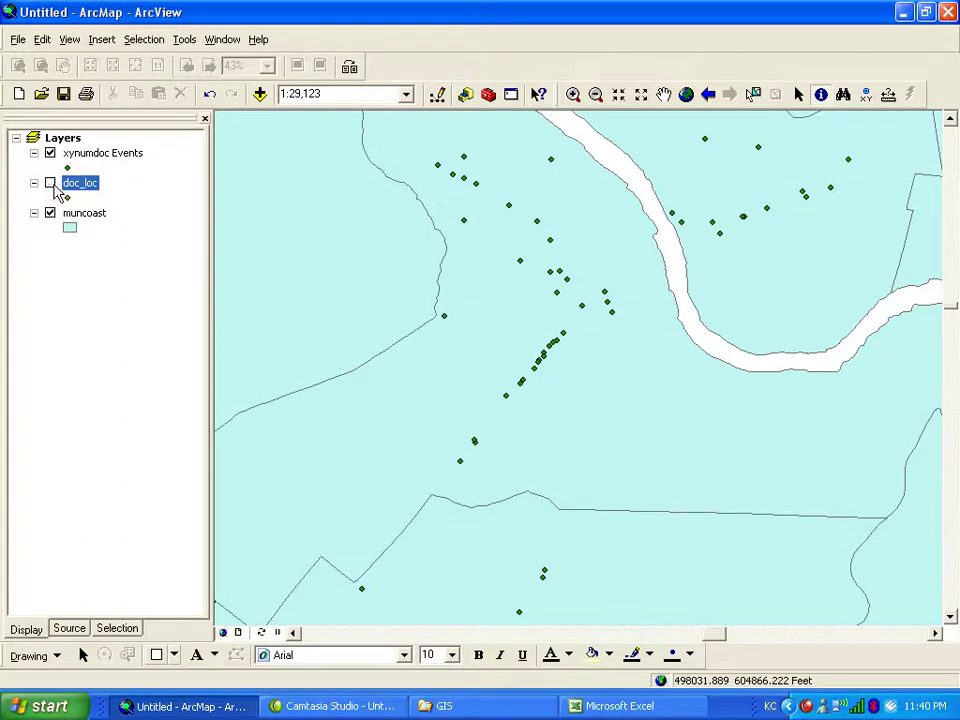
pyautogui.click(100, 154)
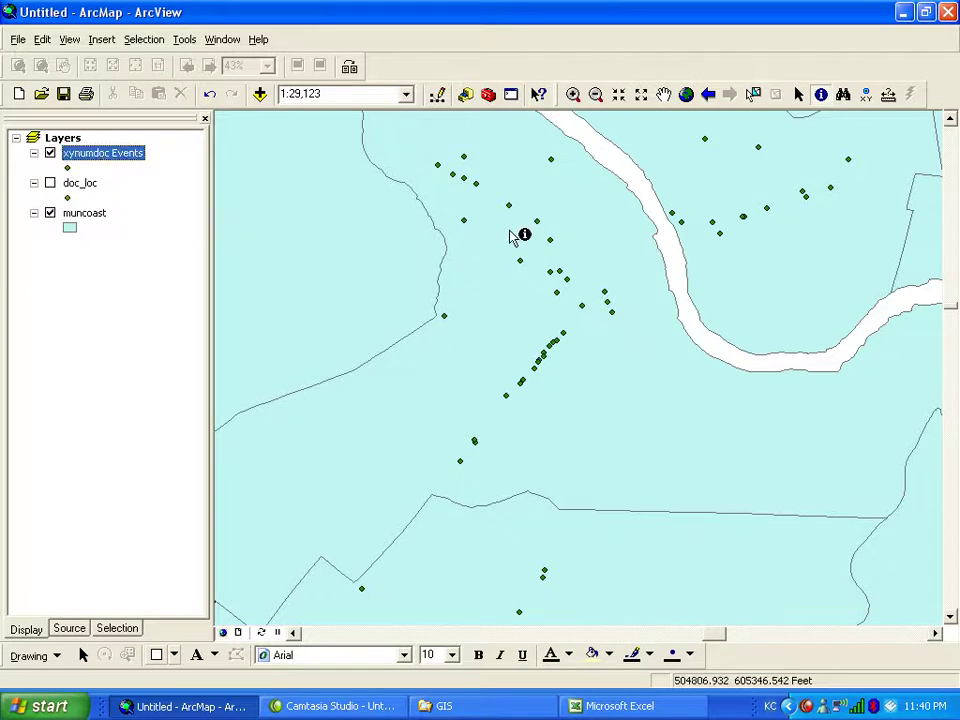
pyautogui.click(585, 310)
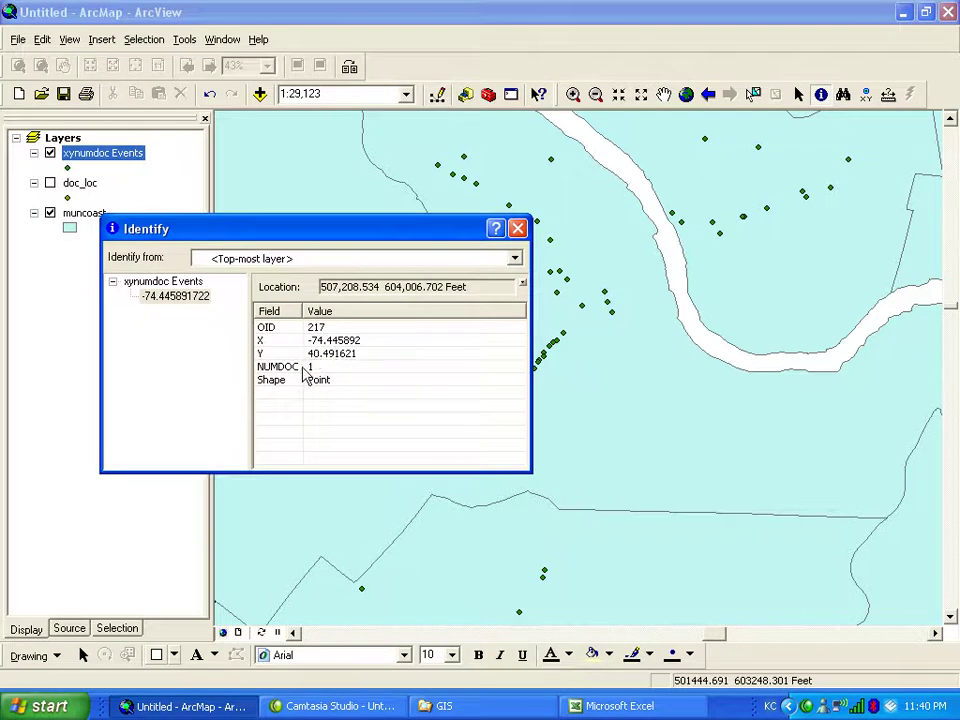
pyautogui.click(517, 228)
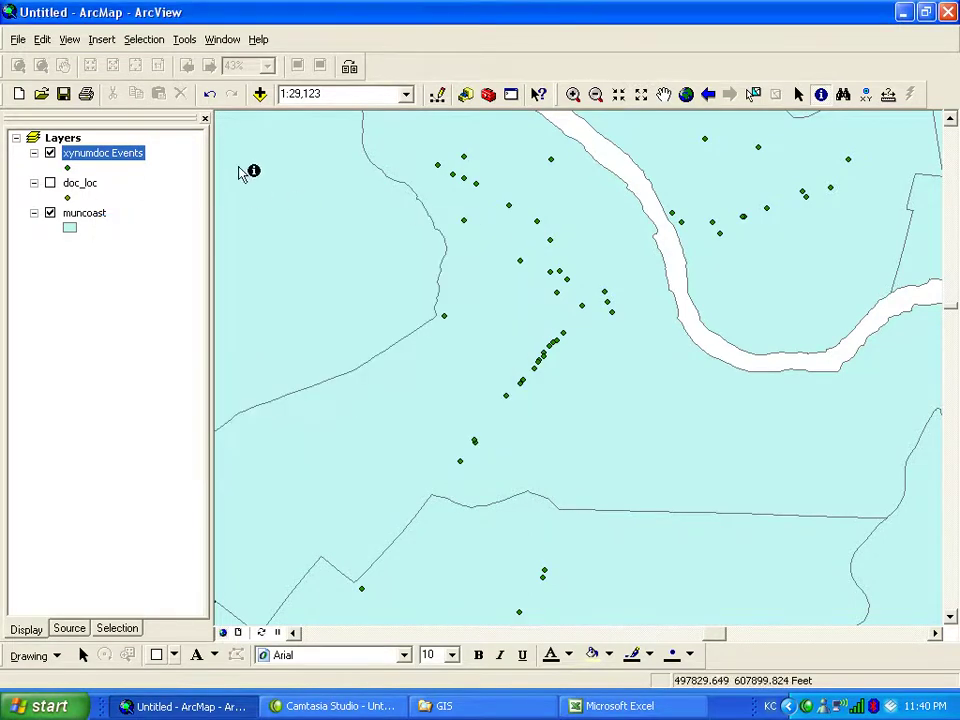
# - Zoom the map to the full extent of the xynumdoc Events layer
pyautogui.rightClick(117, 163)
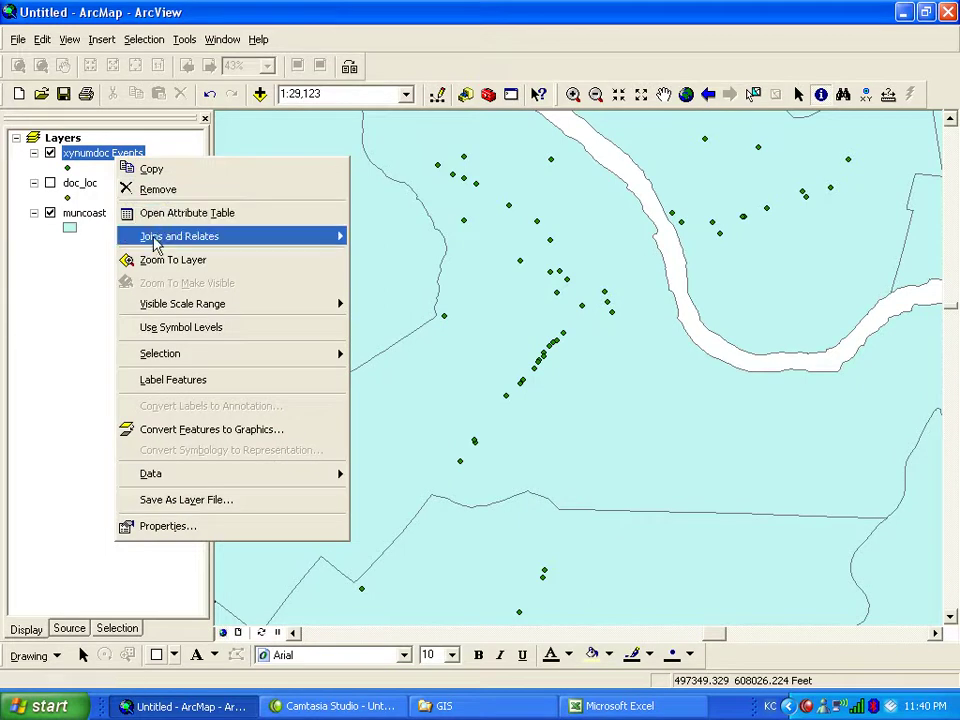
pyautogui.click(155, 268)
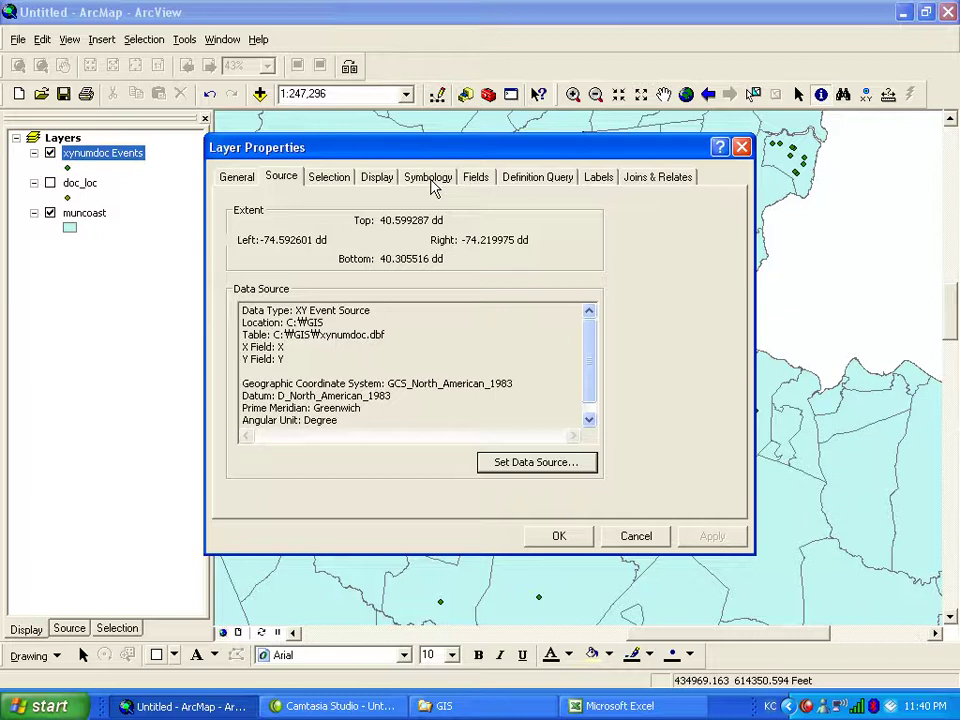
# - Apply proportional symbols sized by the NUMDOC field to xynumdoc Events
pyautogui.click(433, 180)
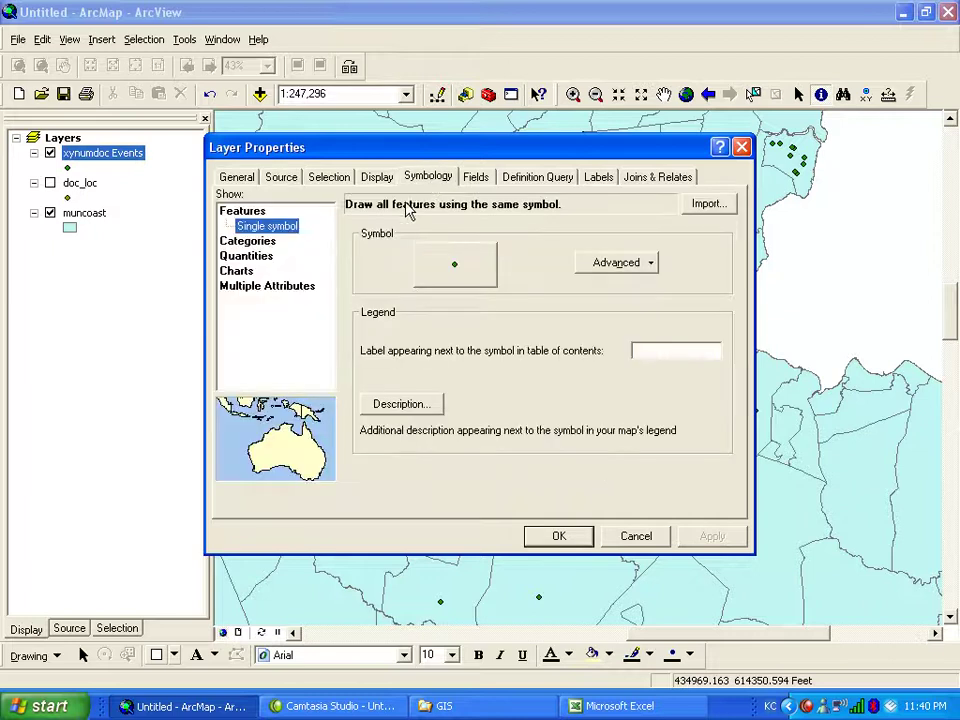
pyautogui.click(245, 241)
pyautogui.click(240, 286)
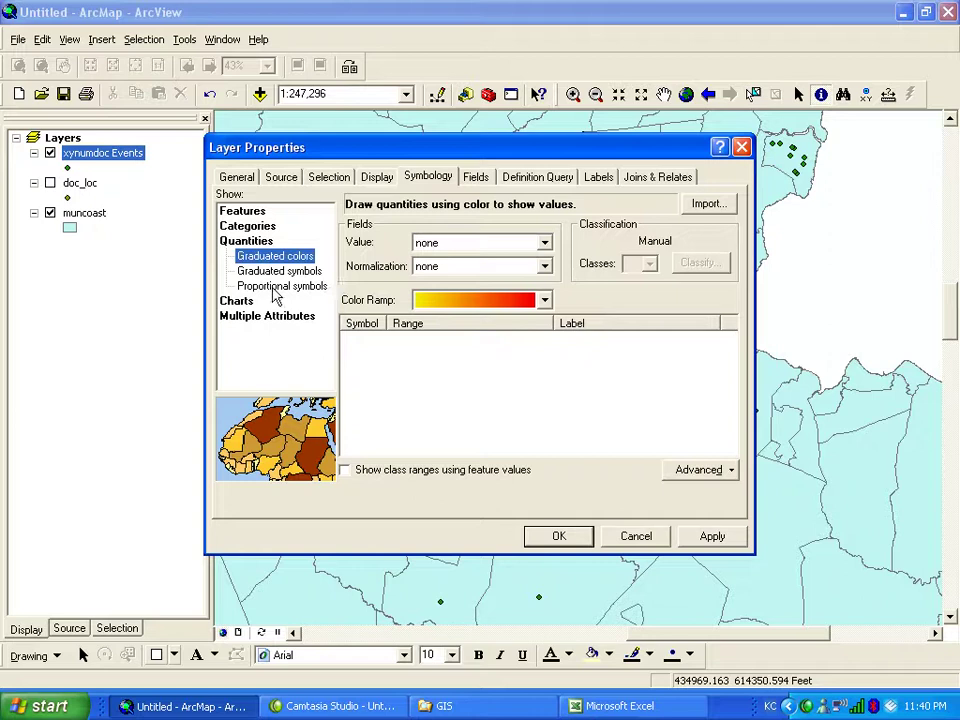
pyautogui.click(278, 289)
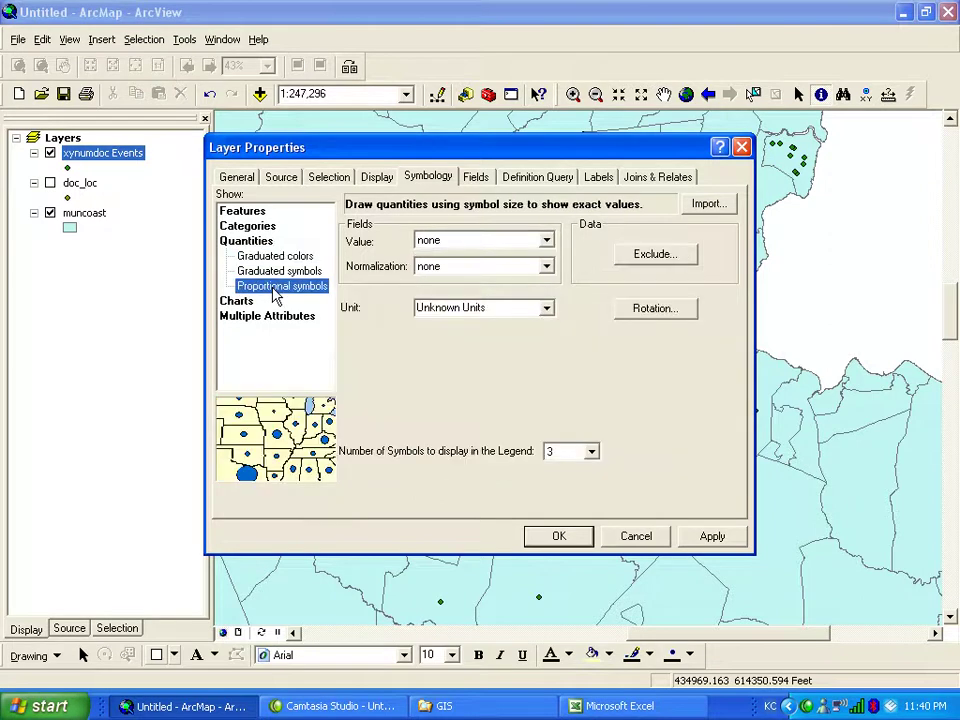
pyautogui.click(546, 243)
pyautogui.click(487, 293)
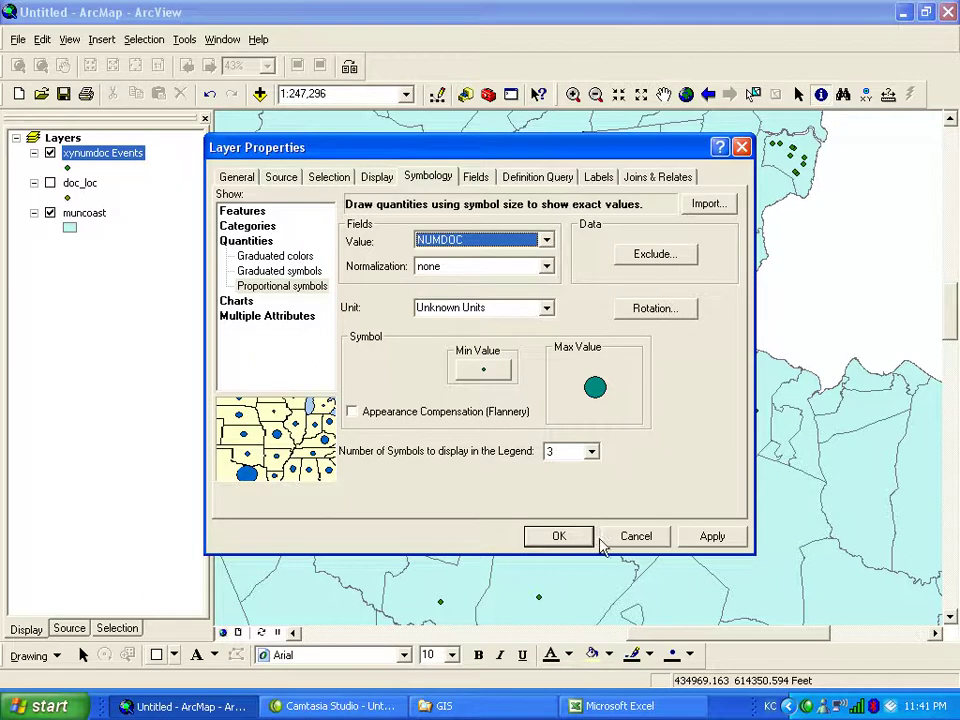
pyautogui.click(713, 538)
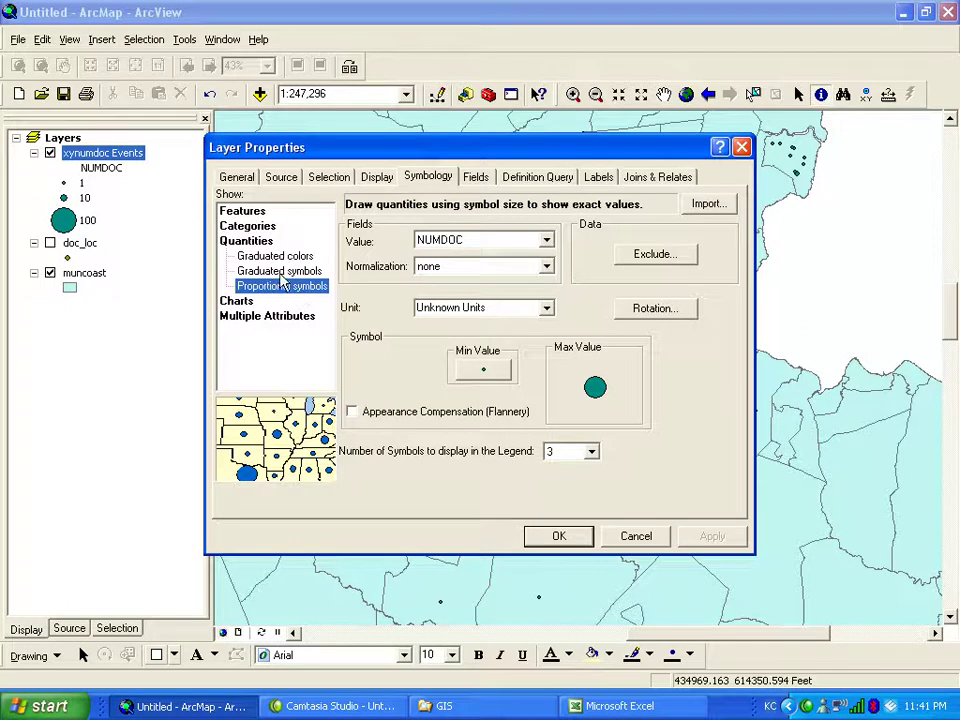
# - Switch xynumdoc Events to graduated symbols on NUMDOC, five classes from 1–2 to 33–77
pyautogui.click(280, 272)
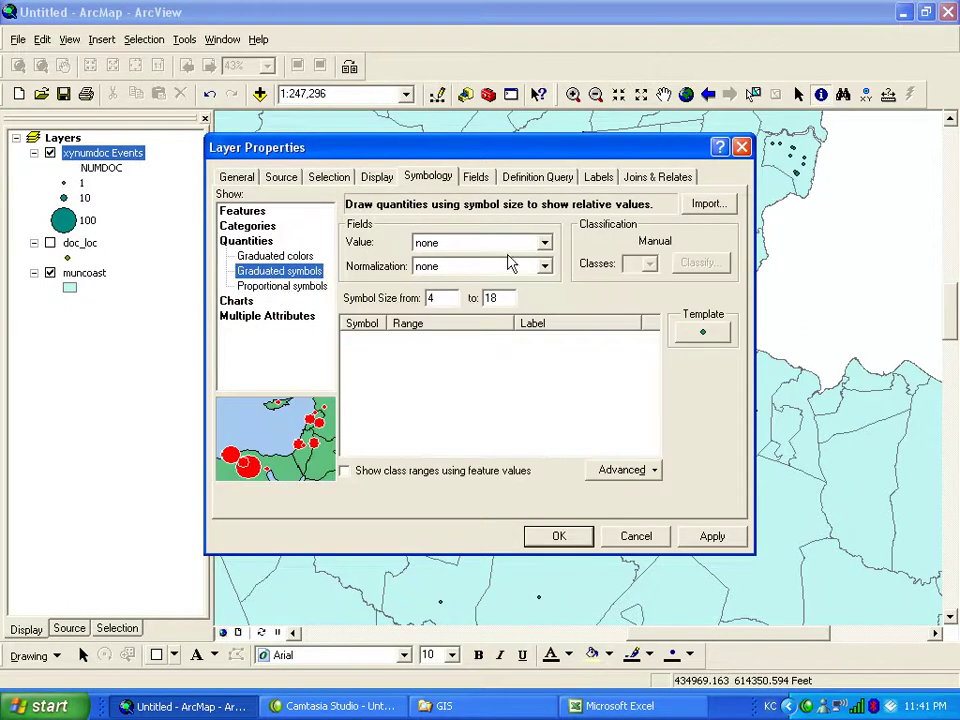
pyautogui.click(544, 242)
pyautogui.click(482, 295)
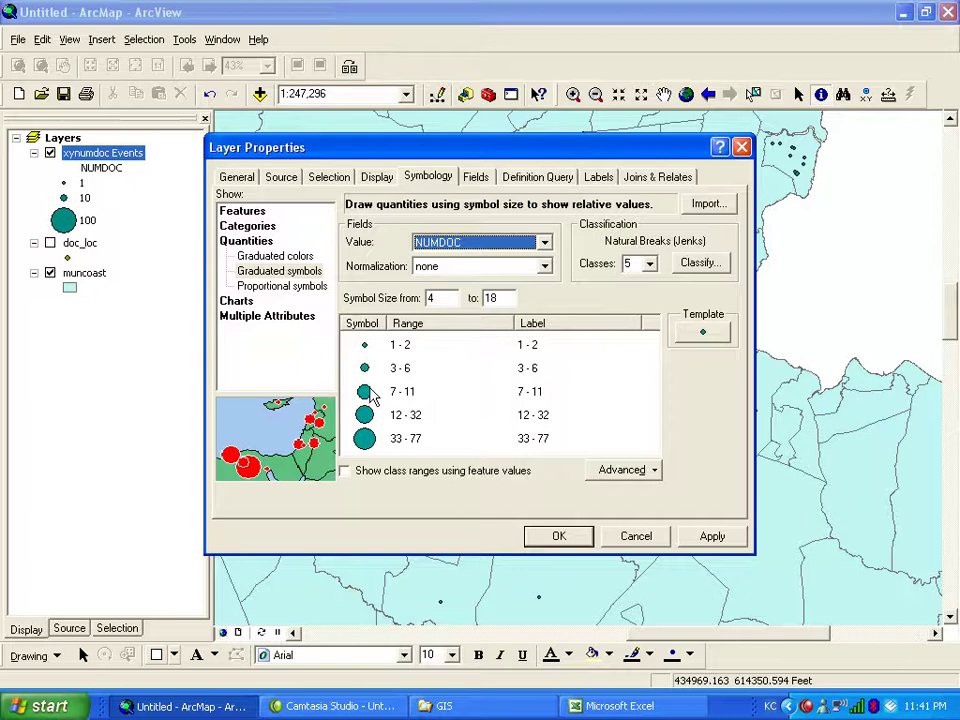
pyautogui.click(712, 538)
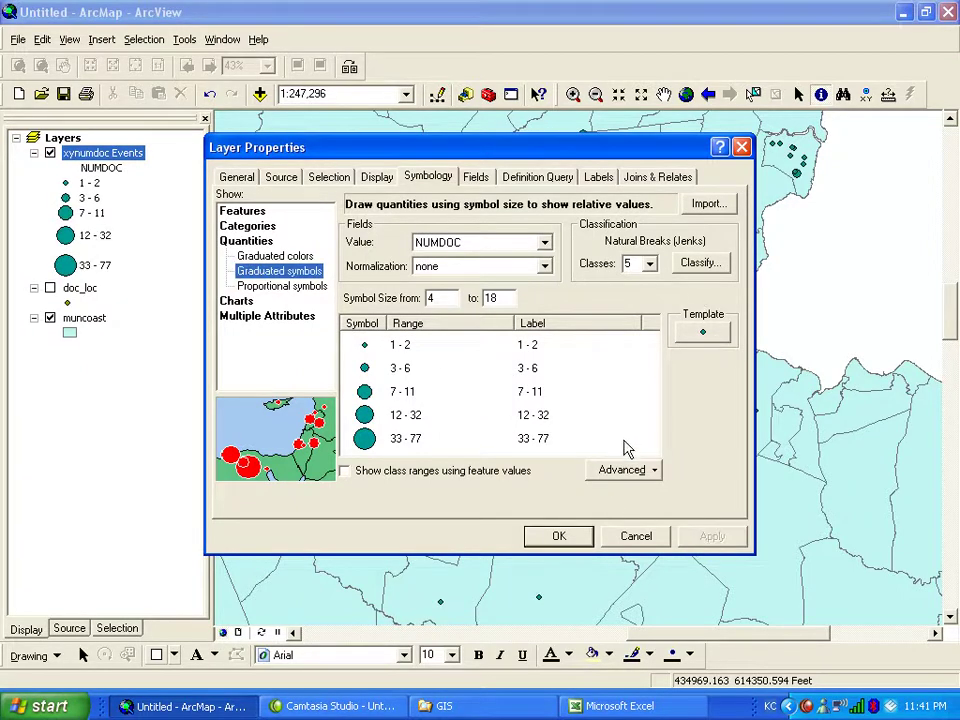
pyautogui.click(562, 540)
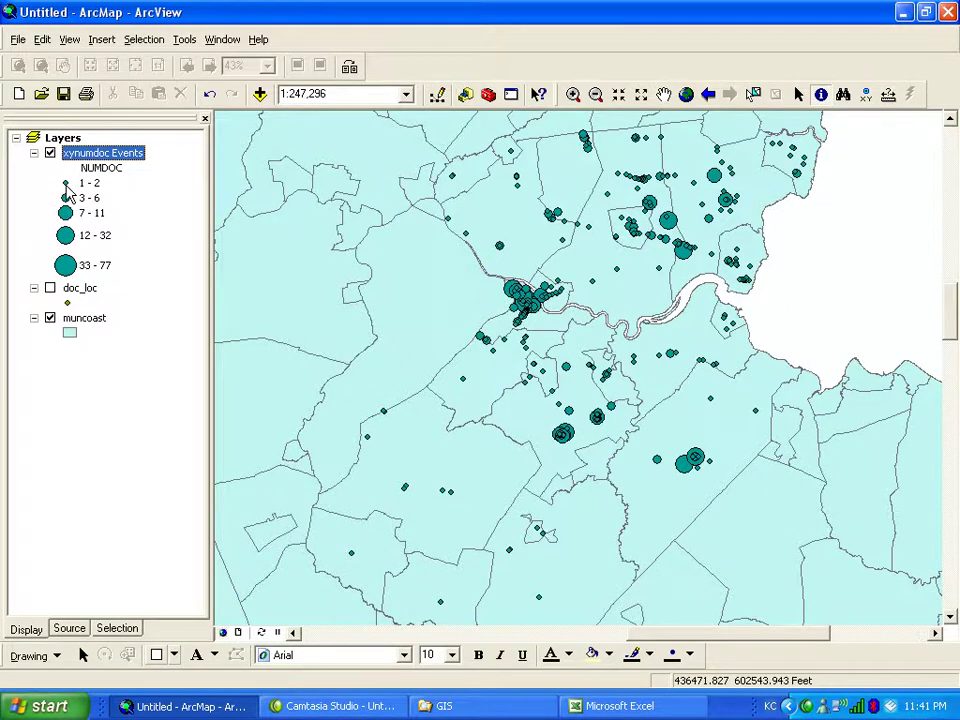
# - Color the five NUMDOC classes yellow, orange, orange-red, red and dark red, smallest to largest
pyautogui.rightClick(66, 185)
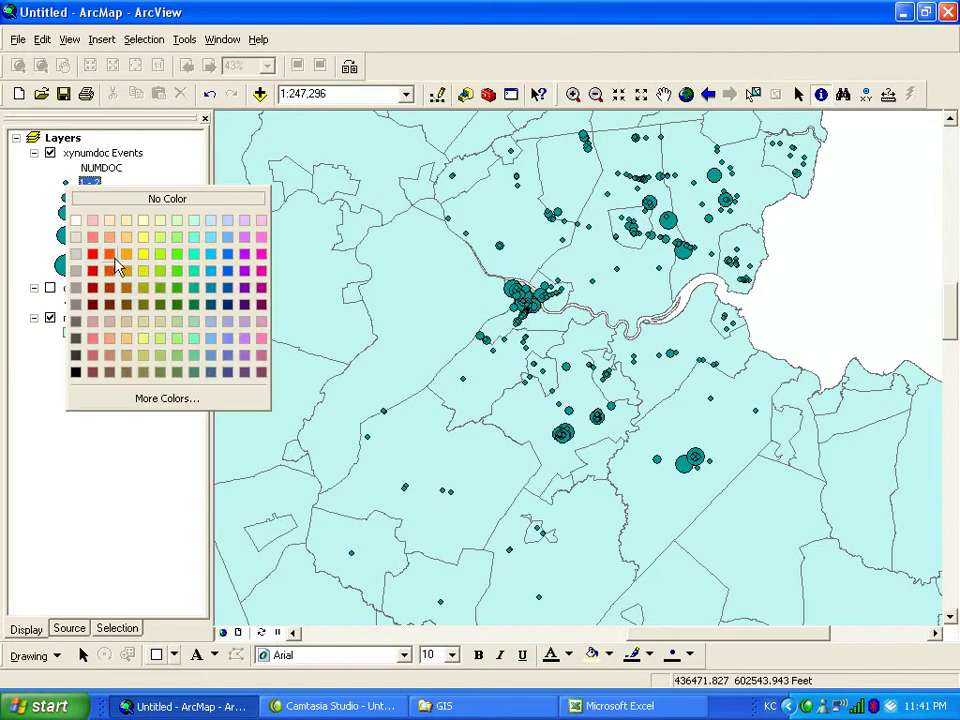
pyautogui.click(143, 237)
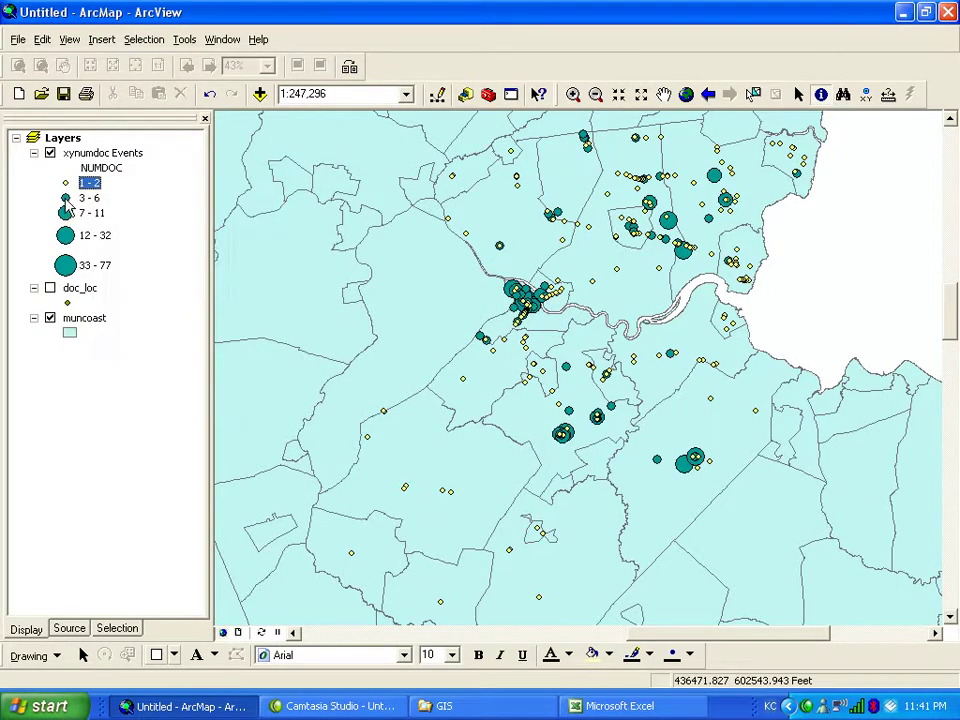
pyautogui.rightClick(67, 204)
pyautogui.click(129, 280)
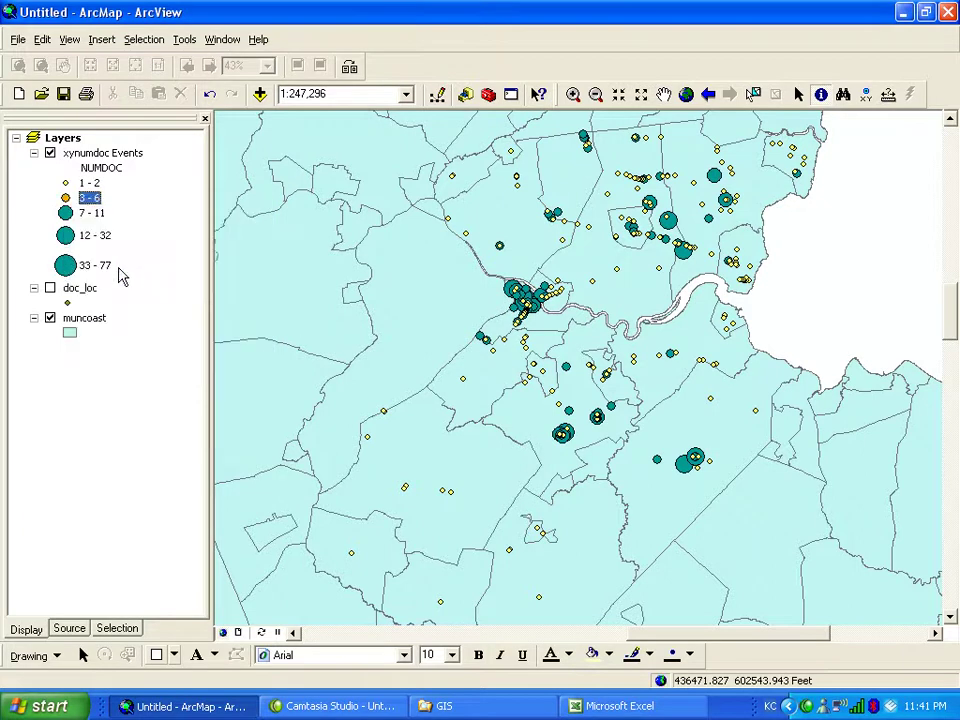
pyautogui.rightClick(66, 216)
pyautogui.click(114, 300)
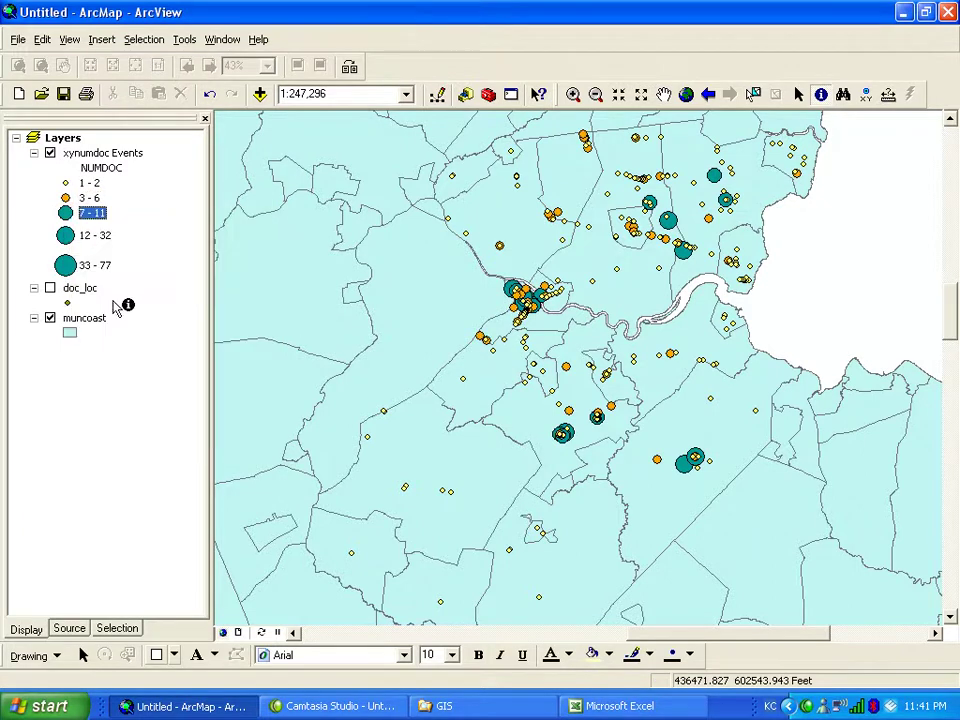
pyautogui.rightClick(64, 236)
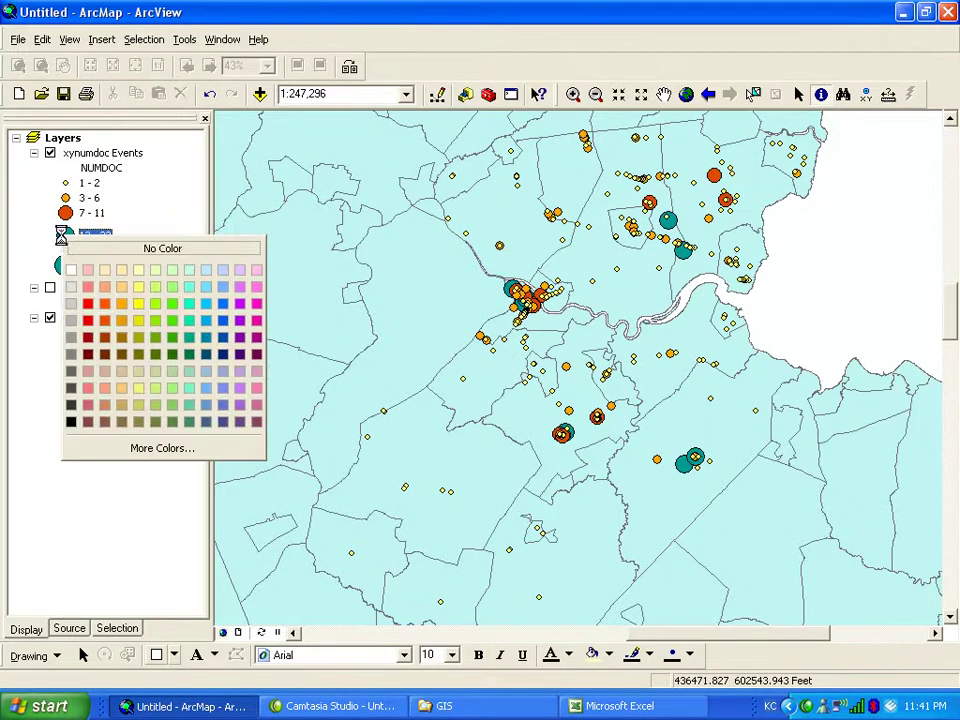
pyautogui.click(89, 322)
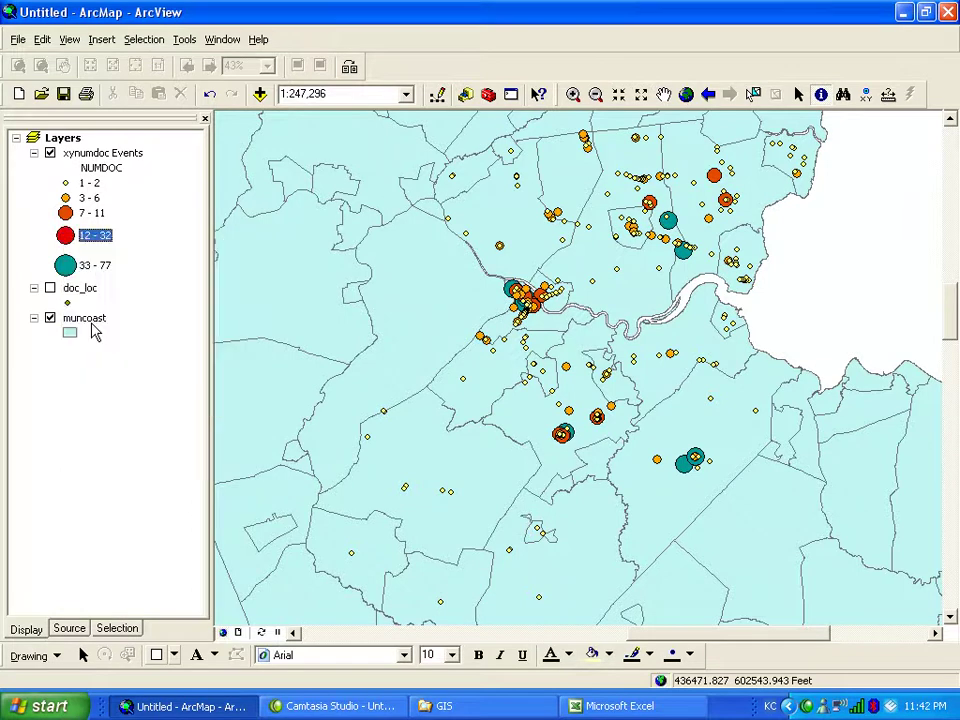
pyautogui.rightClick(69, 270)
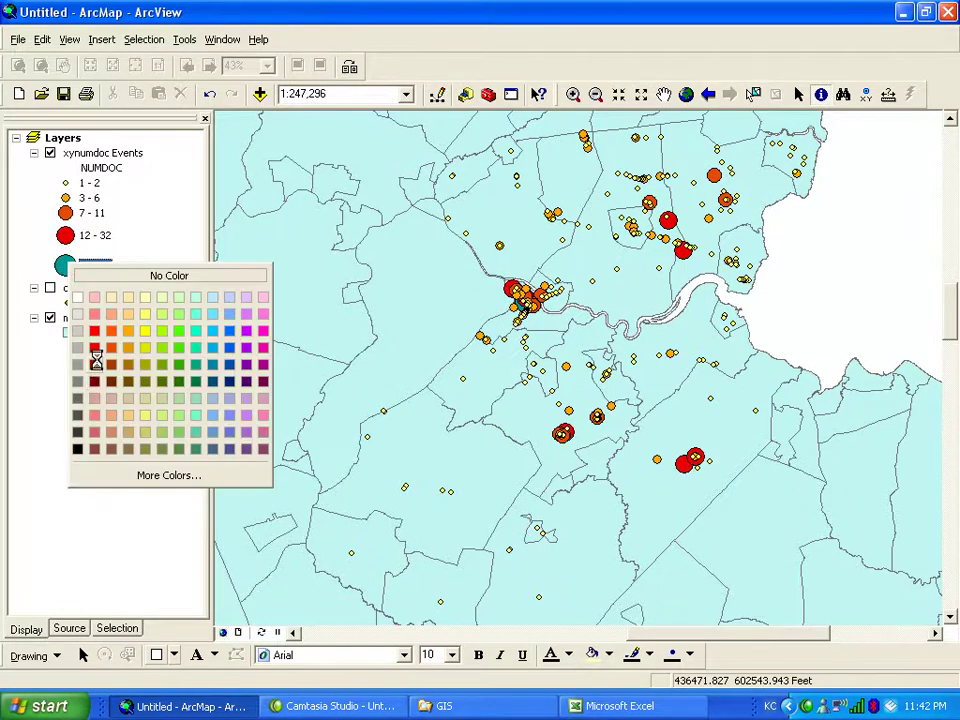
pyautogui.click(93, 369)
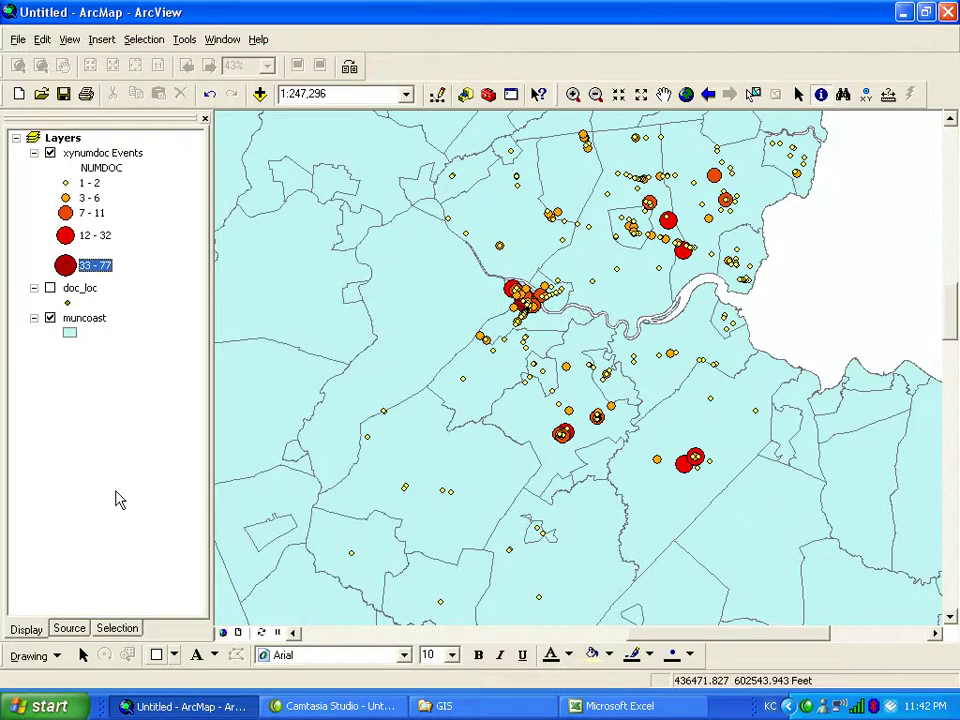